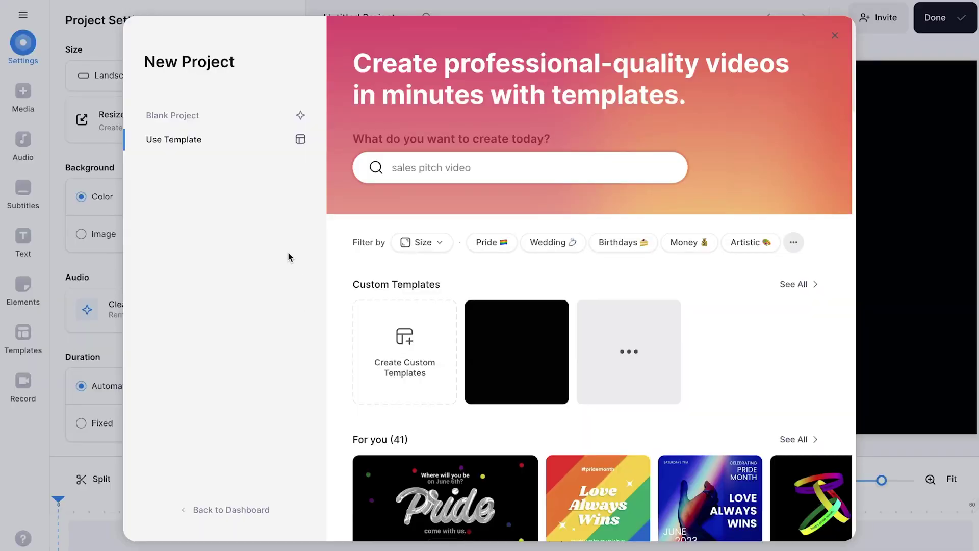
Step: Start a blank project and upload IMG_6184.MOV from the Desktop
click(223, 120)
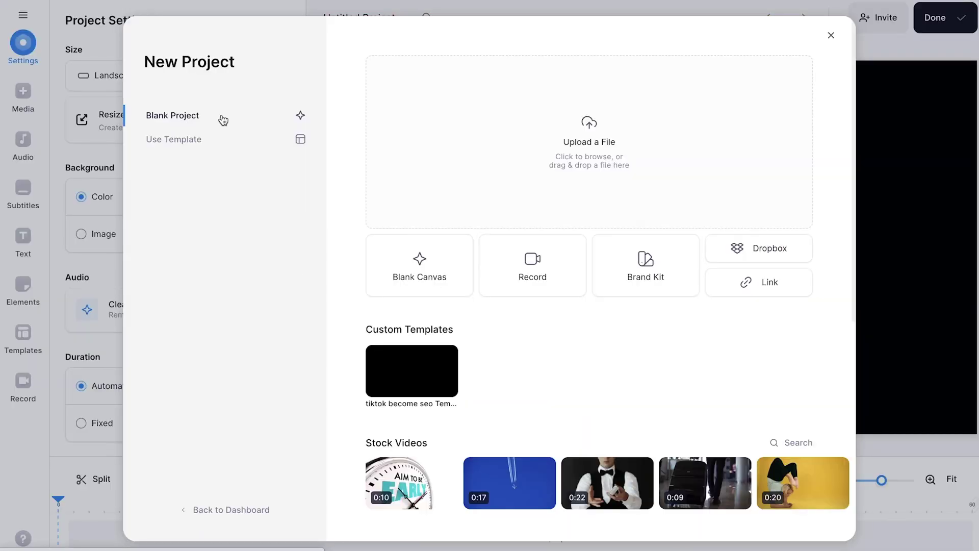
click(485, 180)
click(284, 161)
click(367, 189)
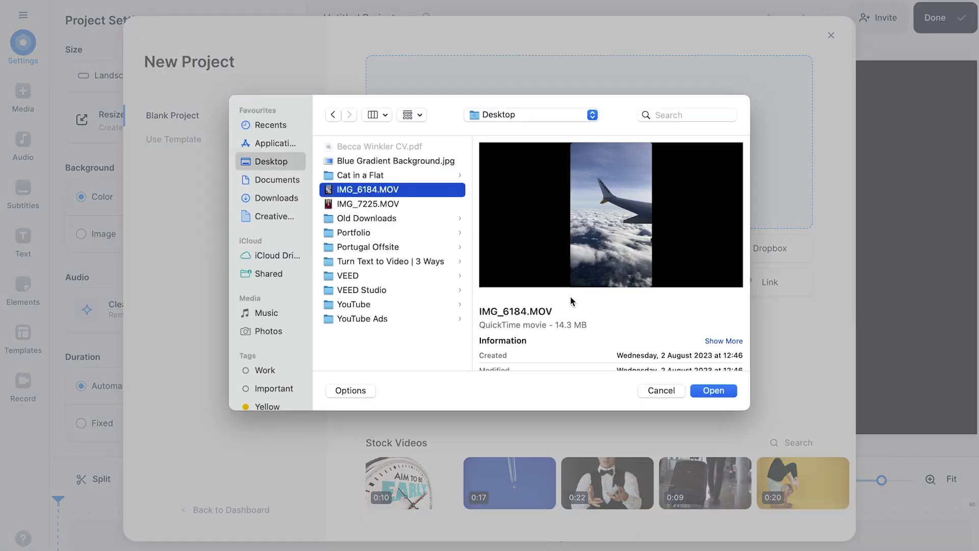
click(713, 390)
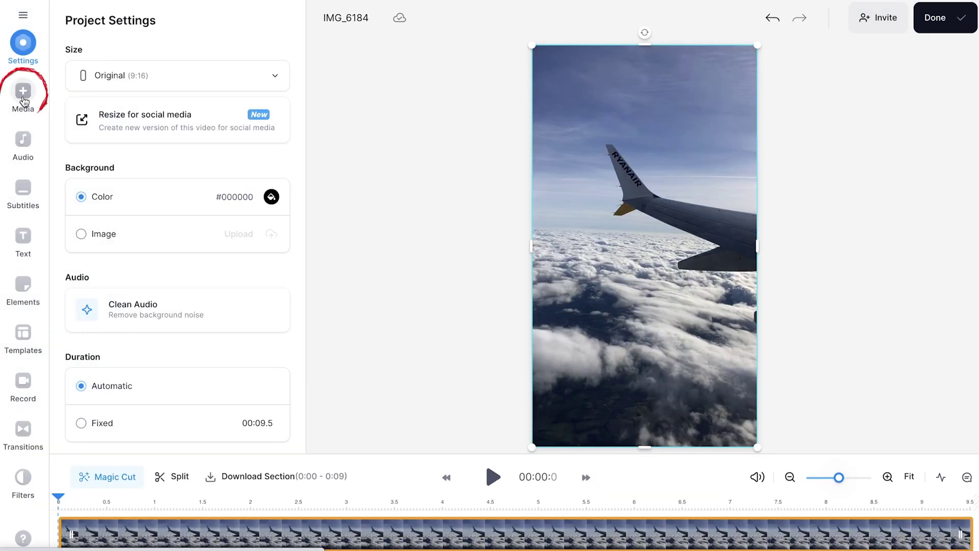
Step: Paste the budget-flights script into Text to Speech and set the language to English (UK)
click(23, 100)
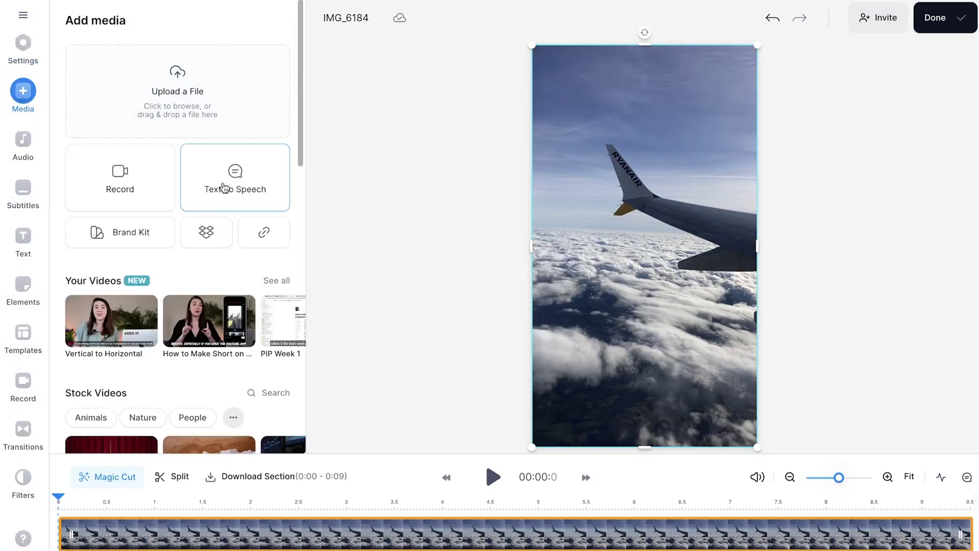
click(224, 188)
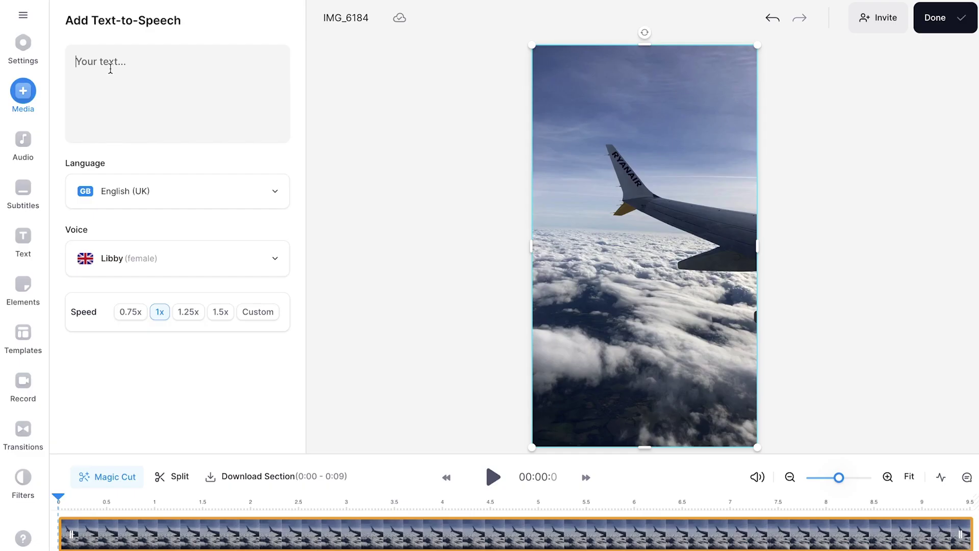
key(super+v)
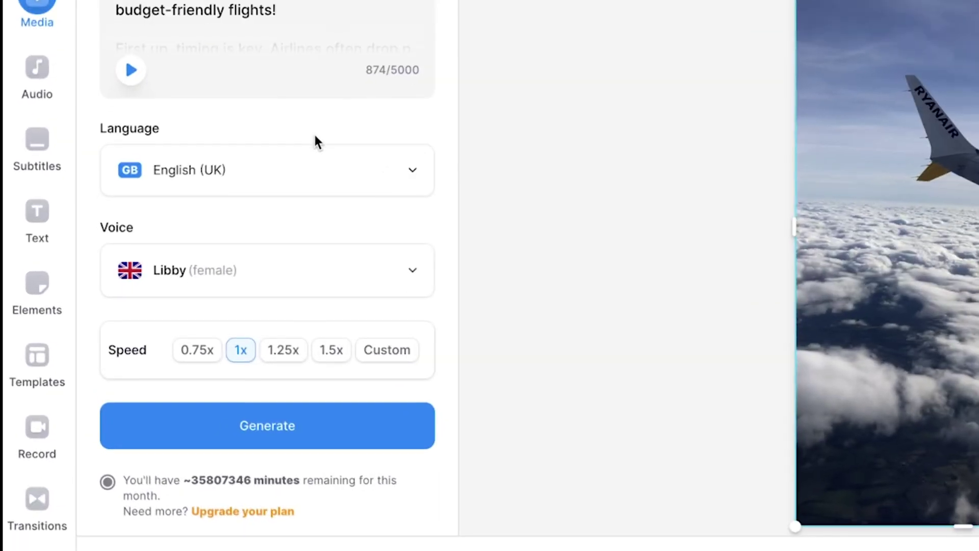
click(308, 164)
text(english)
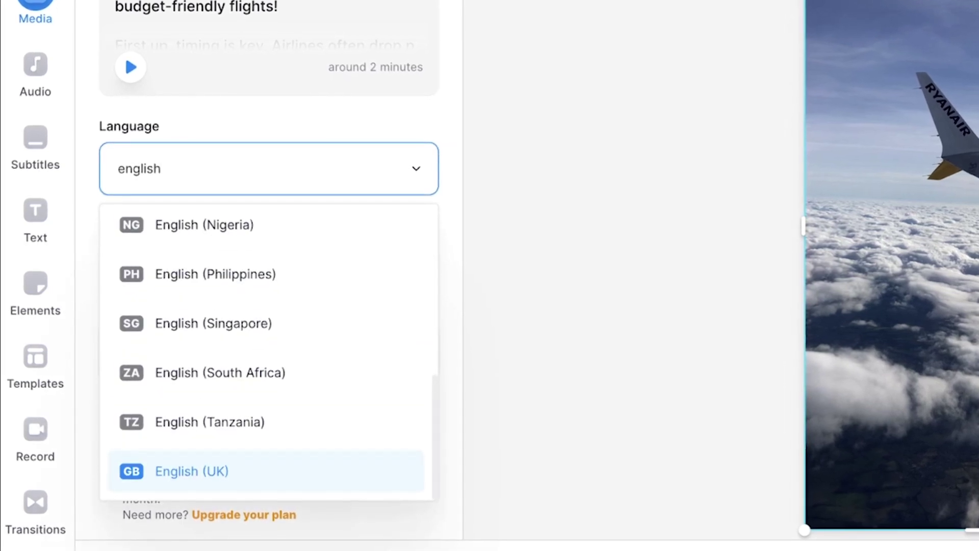
click(192, 471)
Step: Generate the voiceover with the Sonia voice, Happy style, at 1.25x speed
click(290, 245)
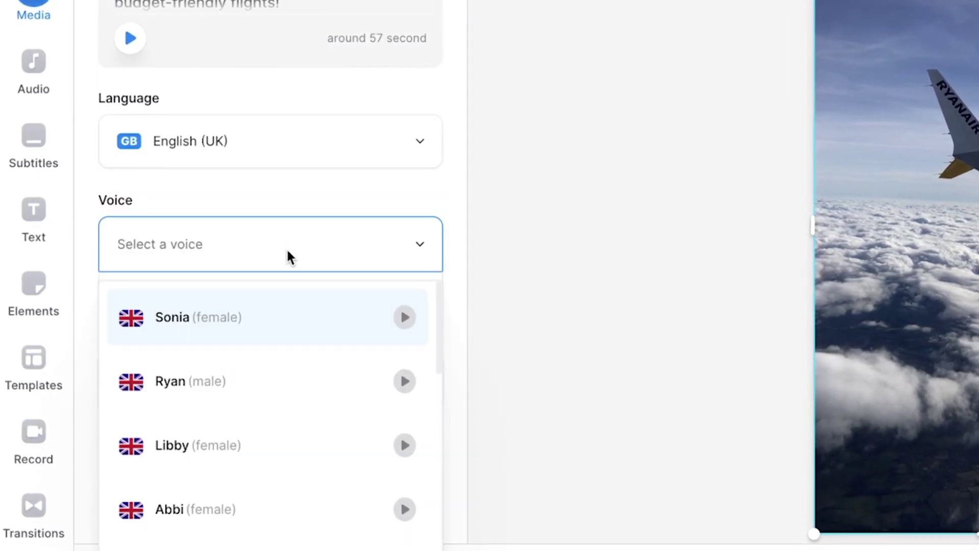
click(284, 317)
click(243, 433)
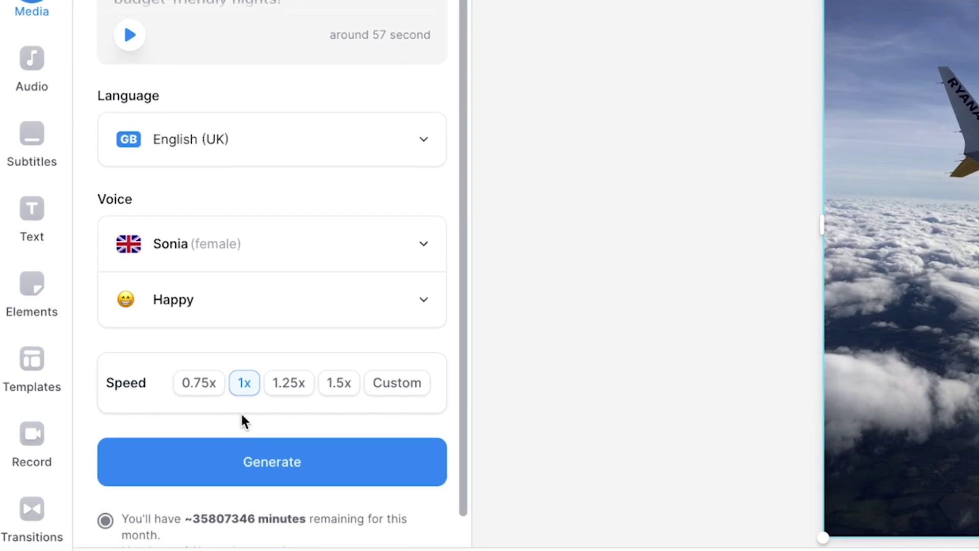
click(275, 388)
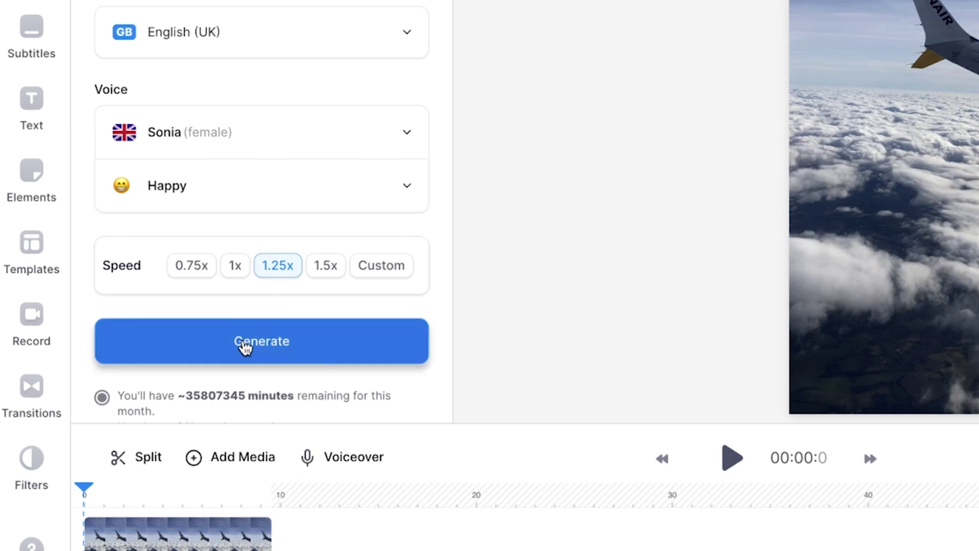
click(243, 341)
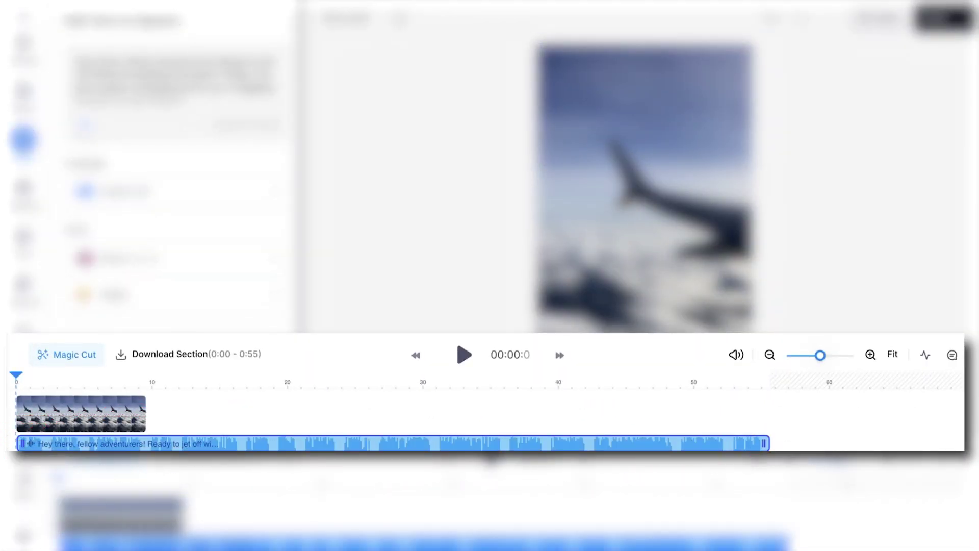
Step: Play back the project, then copy the airplane video clip
click(493, 456)
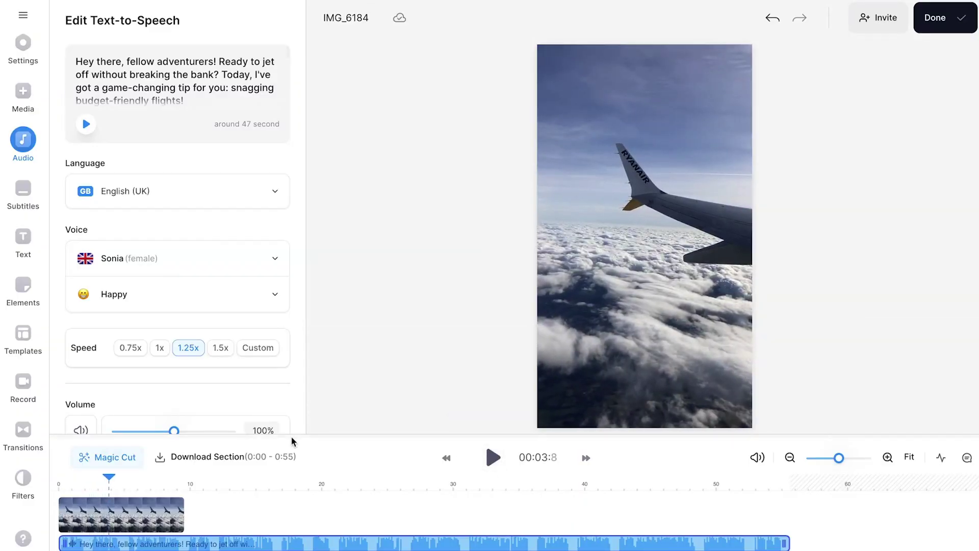
click(158, 510)
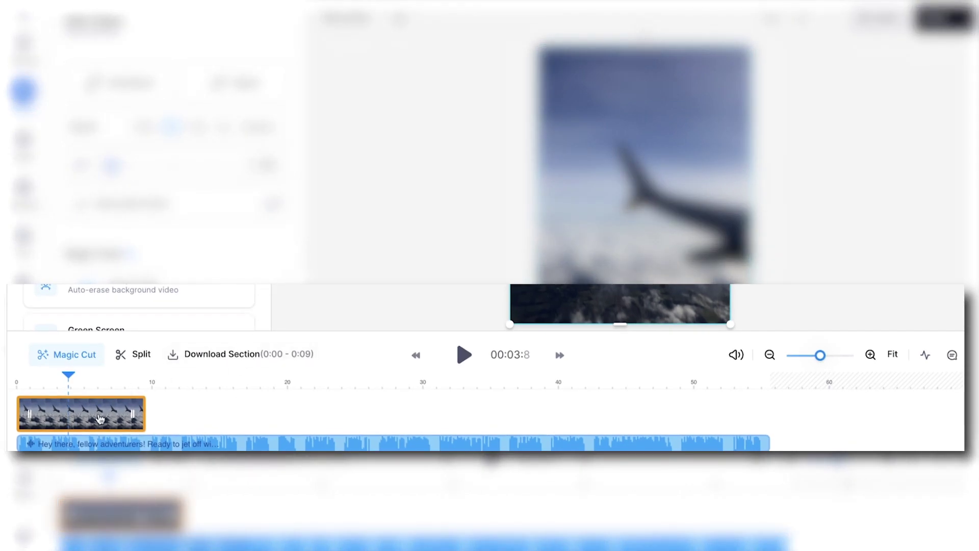
right_click(101, 418)
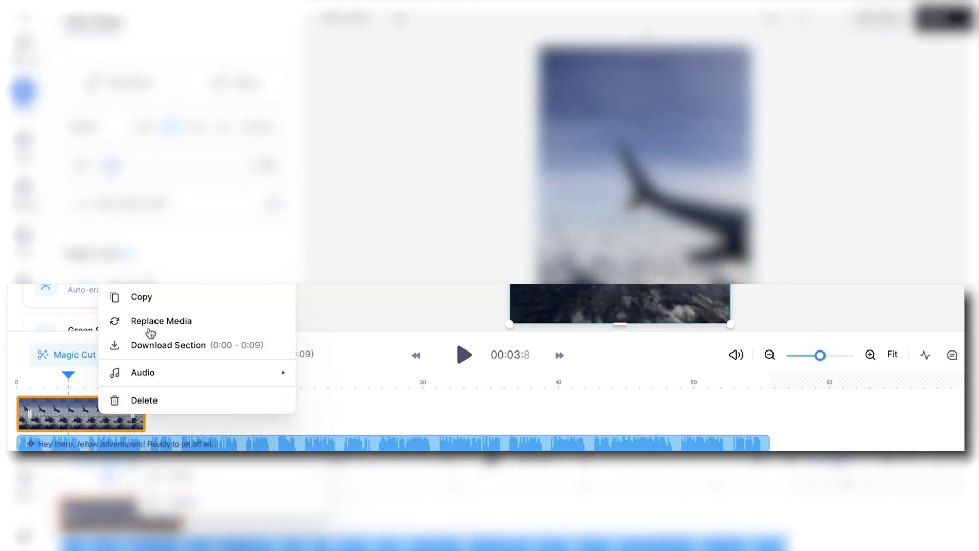
click(155, 309)
Step: Paste five copies of the airplane clip end to end along the voiceover
right_click(177, 403)
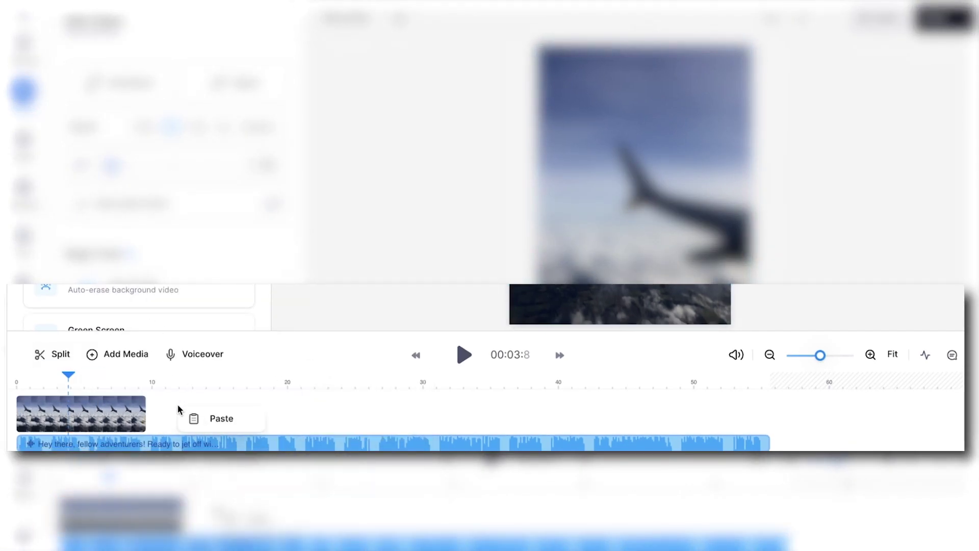
click(217, 417)
right_click(347, 417)
click(390, 429)
right_click(416, 417)
click(459, 426)
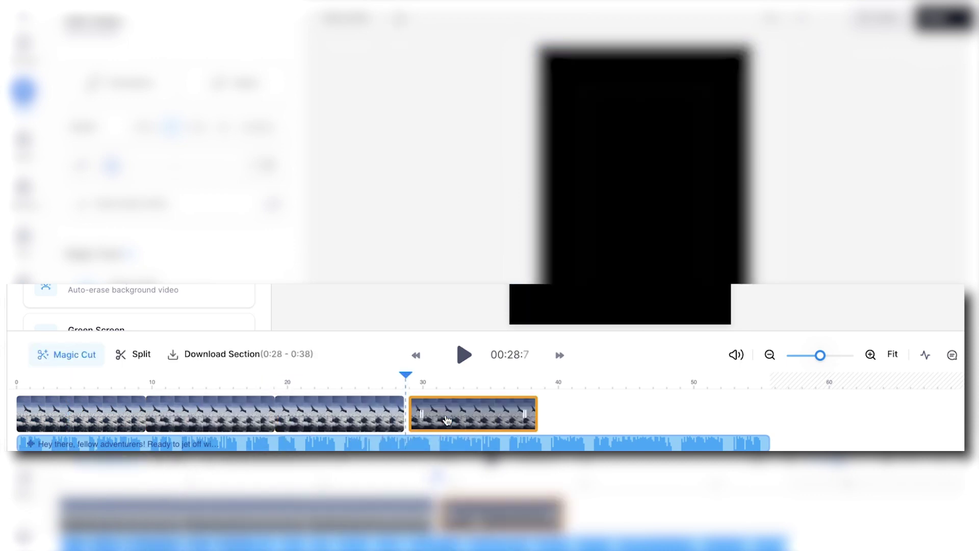
right_click(541, 417)
click(584, 425)
right_click(675, 417)
click(719, 425)
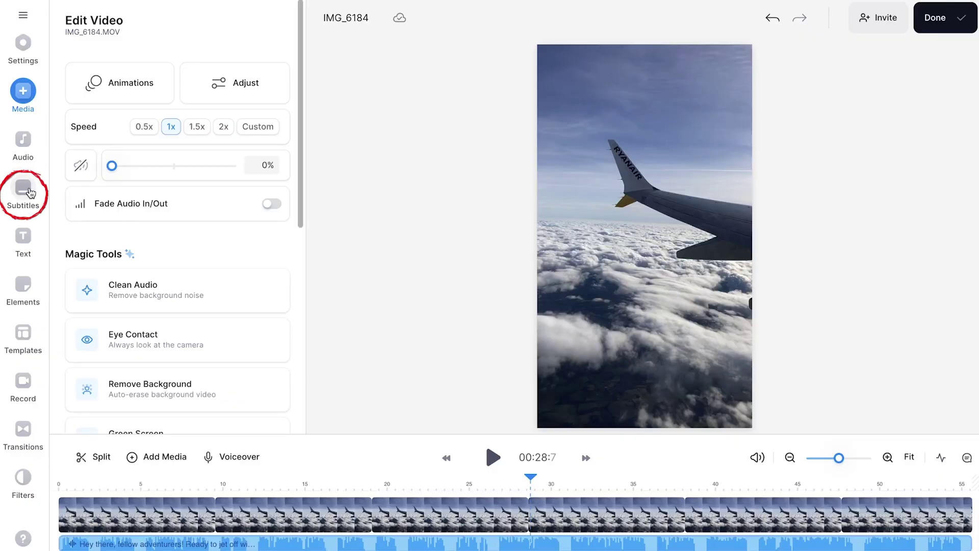
Step: Auto-transcribe subtitles from the voiceover with English (UK) as the spoken language
click(29, 191)
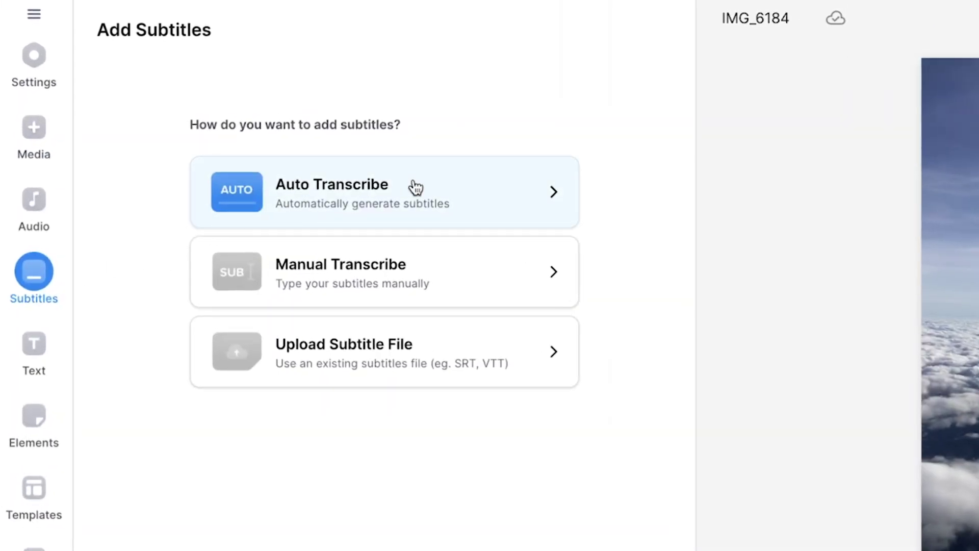
click(415, 187)
click(371, 258)
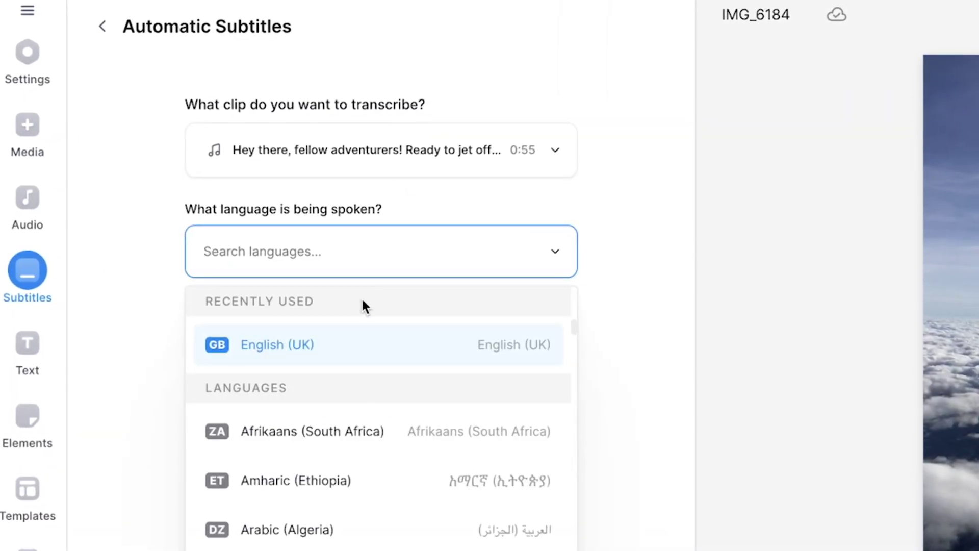
click(351, 346)
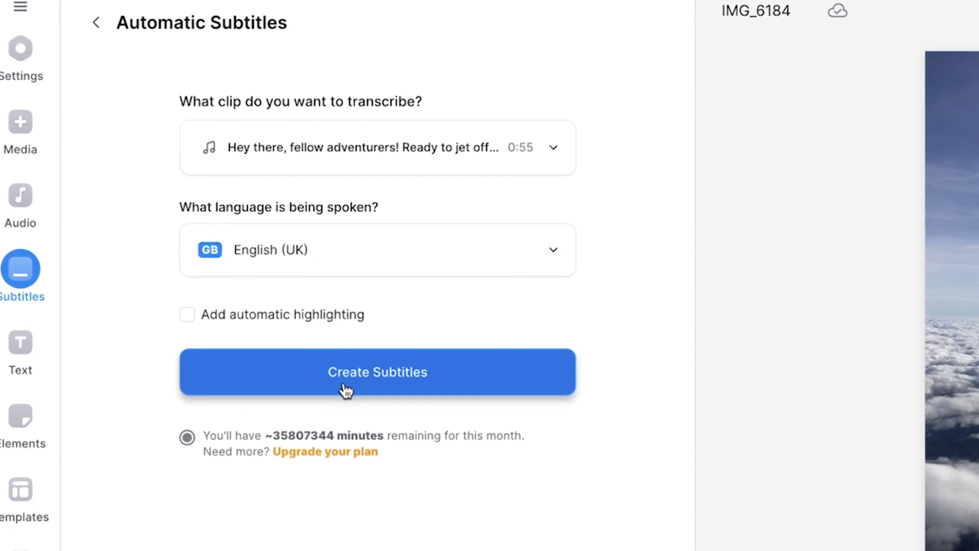
click(346, 390)
mouse_move(354, 418)
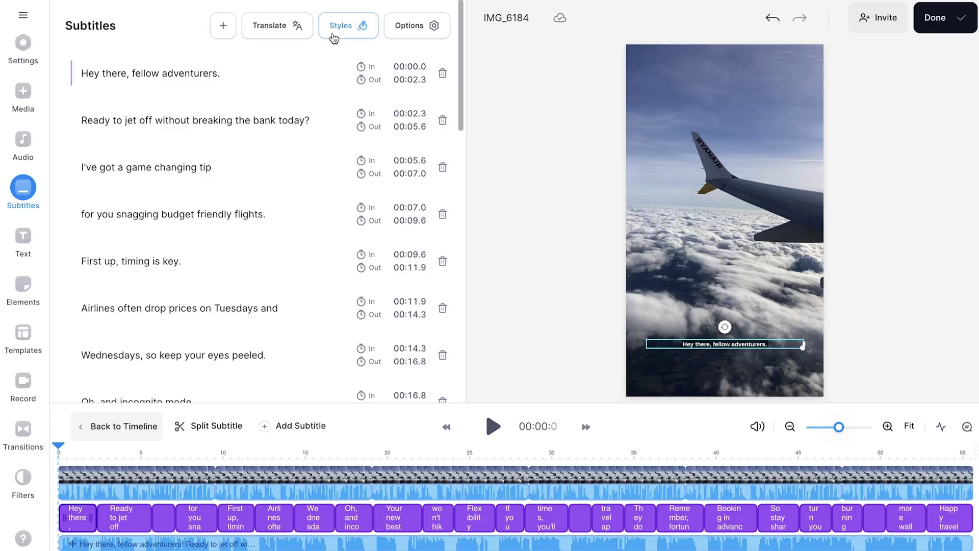
Step: Style the subtitles in EuclidCircularA-Bold, a larger size, and yellow
click(334, 27)
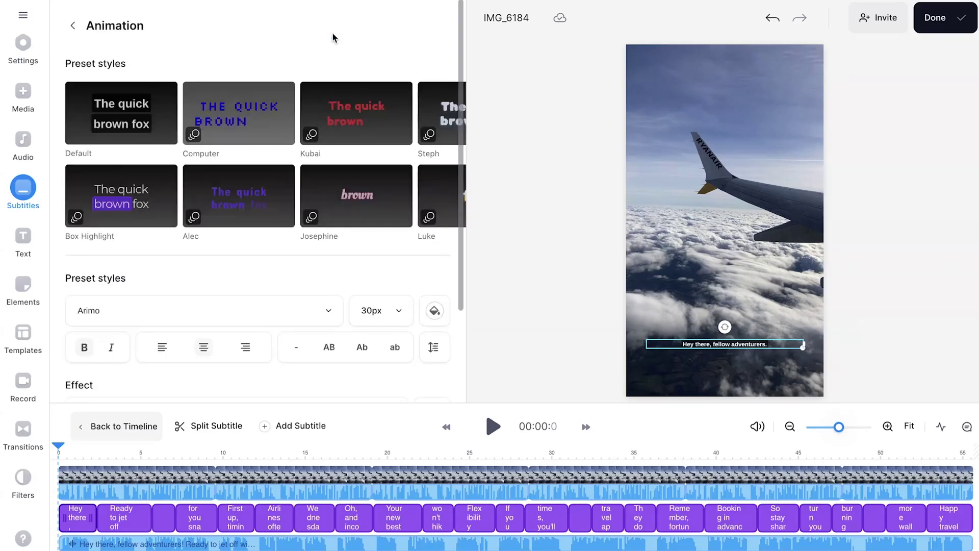
click(314, 310)
click(140, 403)
click(373, 311)
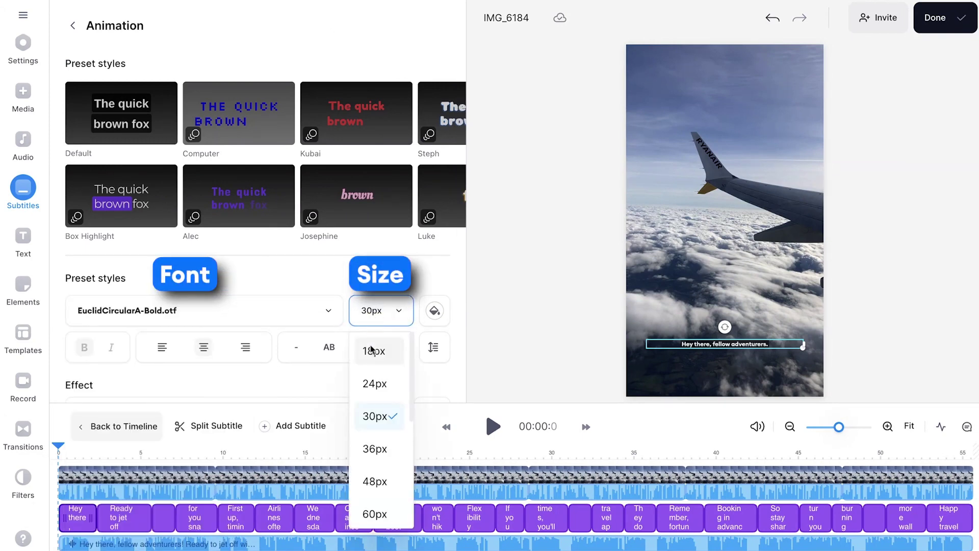
click(375, 513)
click(434, 310)
click(253, 343)
scroll(138, 369, down, 3)
click(137, 369)
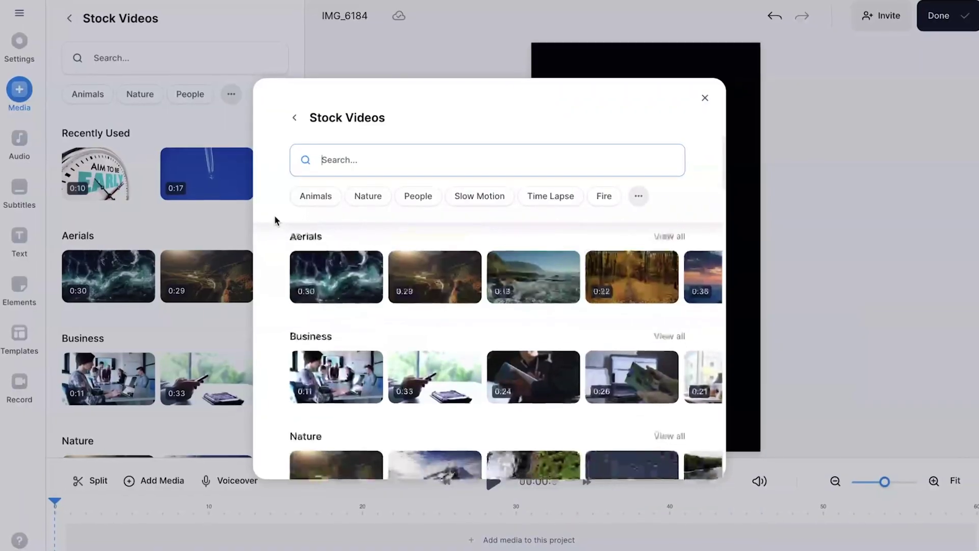
Step: Search stock videos for 'plane' and add an airliner-in-cloudy-sky clip
scroll(275, 220, down, 3)
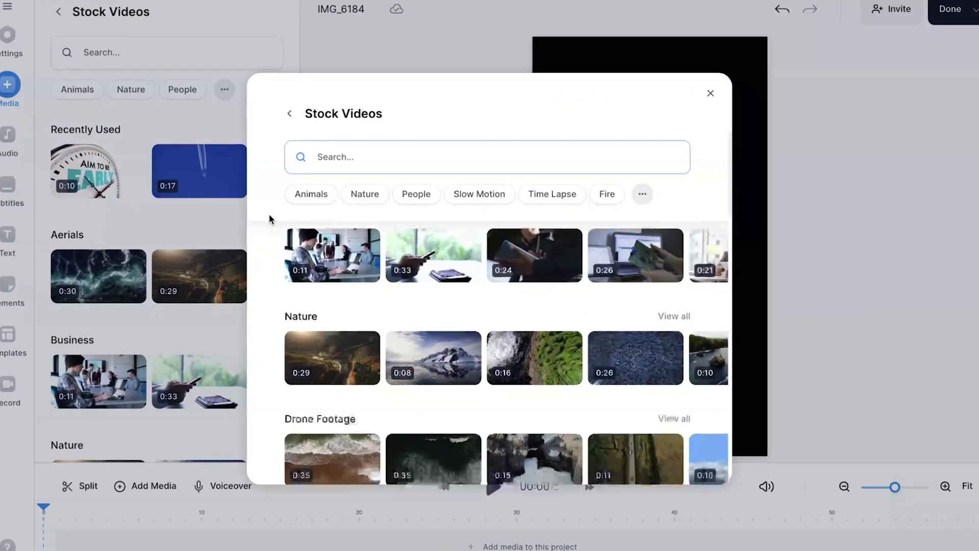
scroll(268, 213, down, 3)
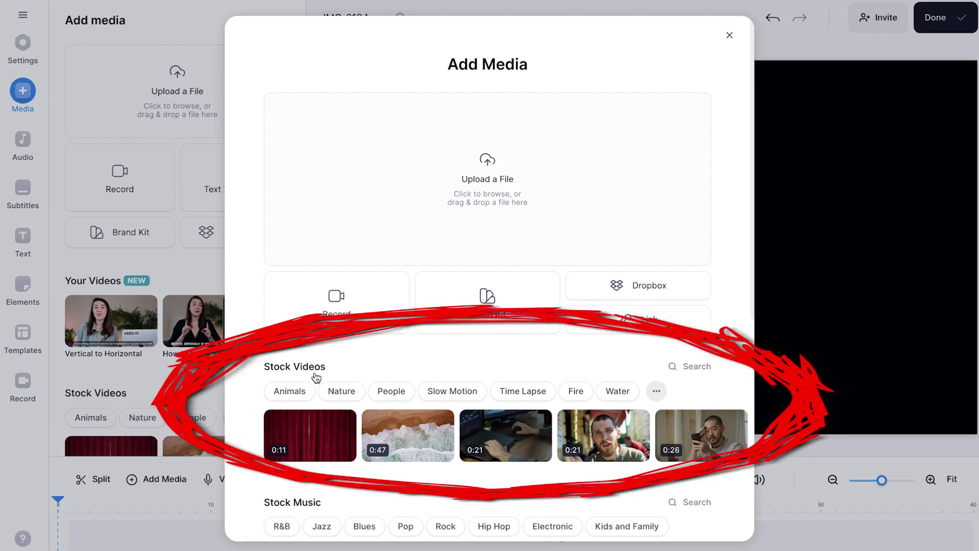
click(690, 373)
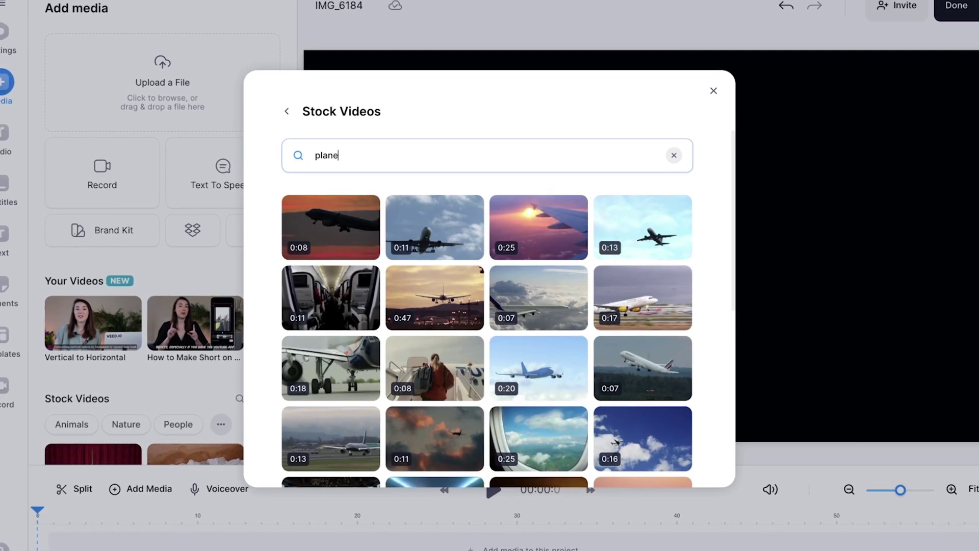
scroll(649, 264, down, 4)
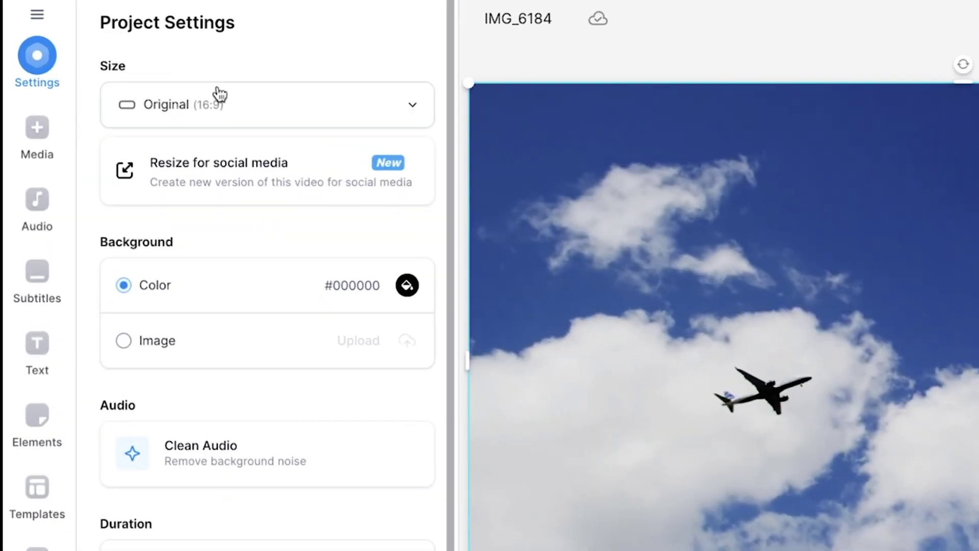
Step: Set the plane project's canvas size to YouTube Short 9:16
click(178, 78)
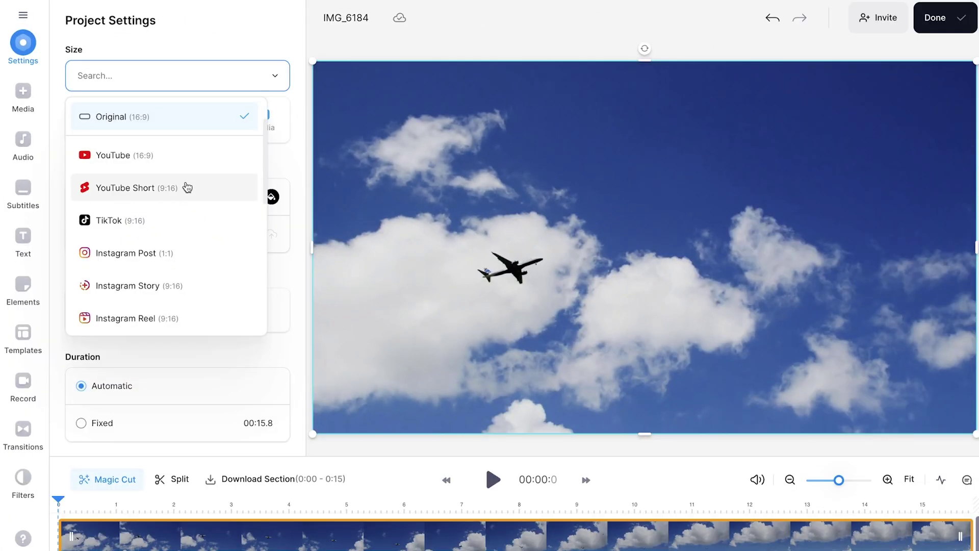
click(214, 219)
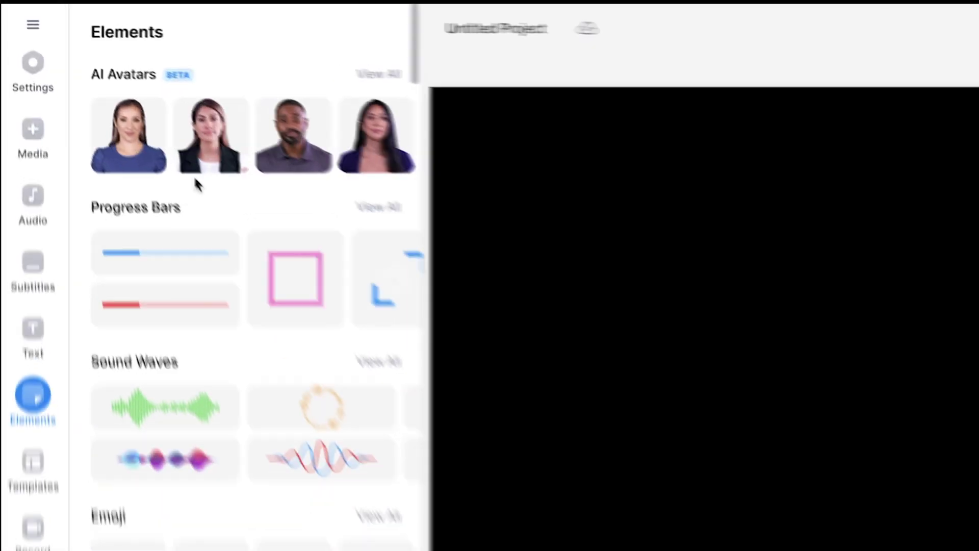
Step: Browse all AI avatars and set the Shreya avatar's language to English (IE)
click(392, 80)
scroll(392, 84, down, 4)
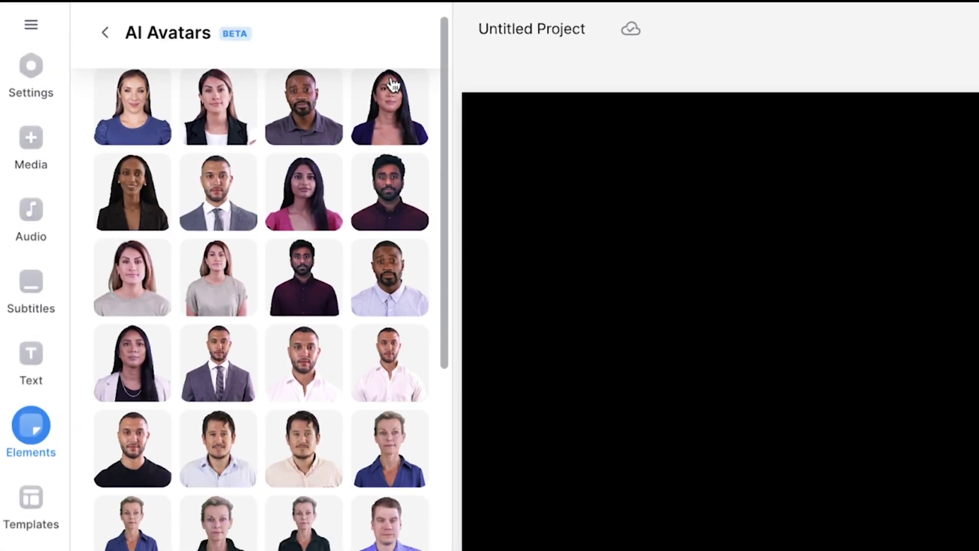
scroll(393, 83, down, 3)
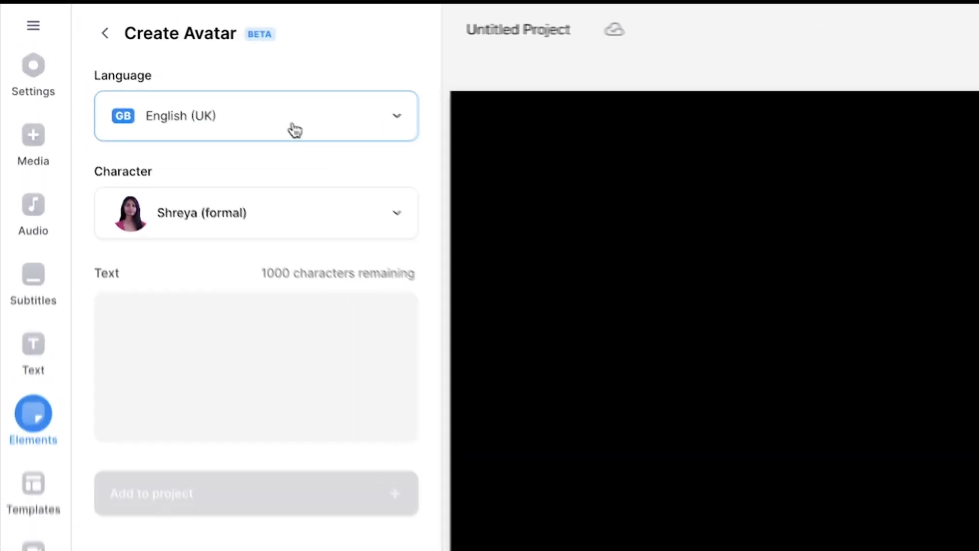
click(203, 87)
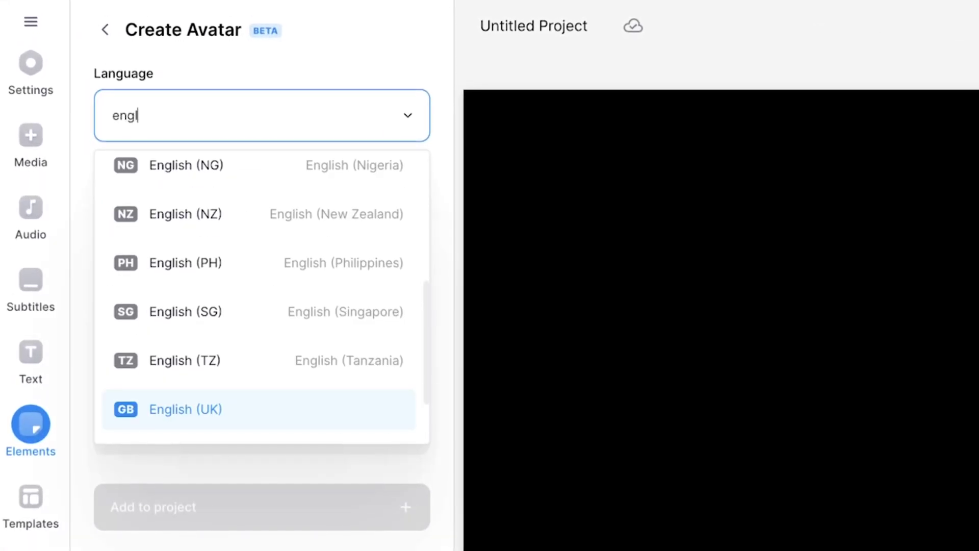
text(english)
scroll(294, 179, down, 3)
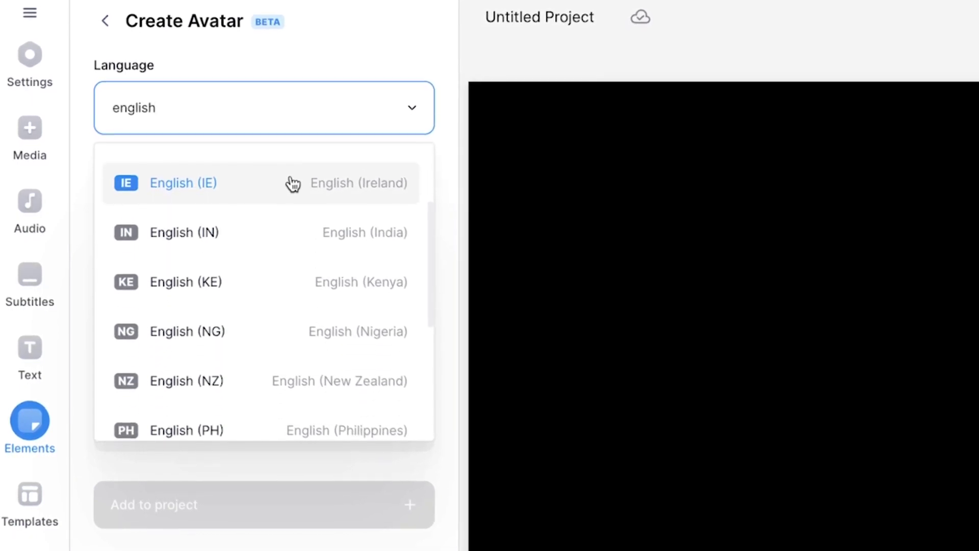
click(293, 182)
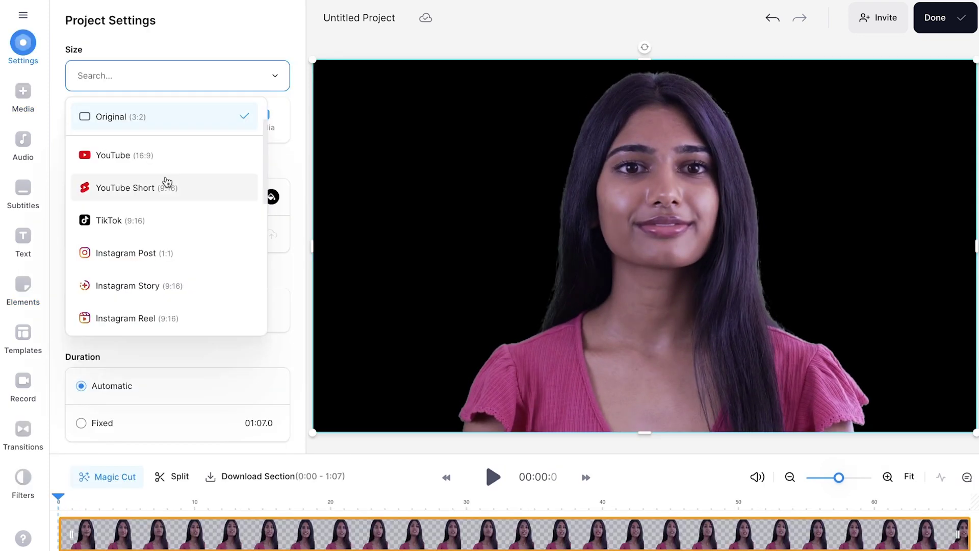
Step: Set the avatar video's canvas to YouTube Short 9:16
click(166, 185)
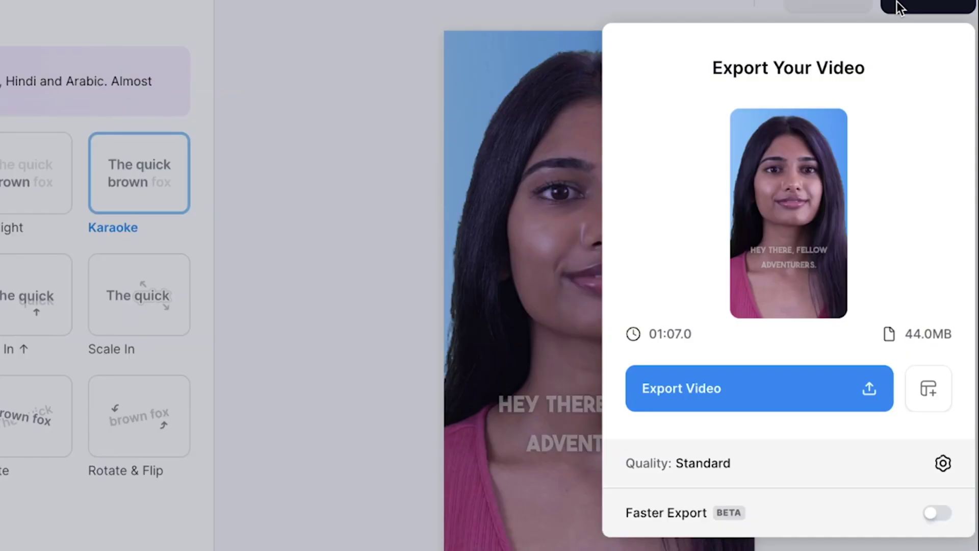
Step: Set the export quality to HD and export the video to its share page
click(703, 462)
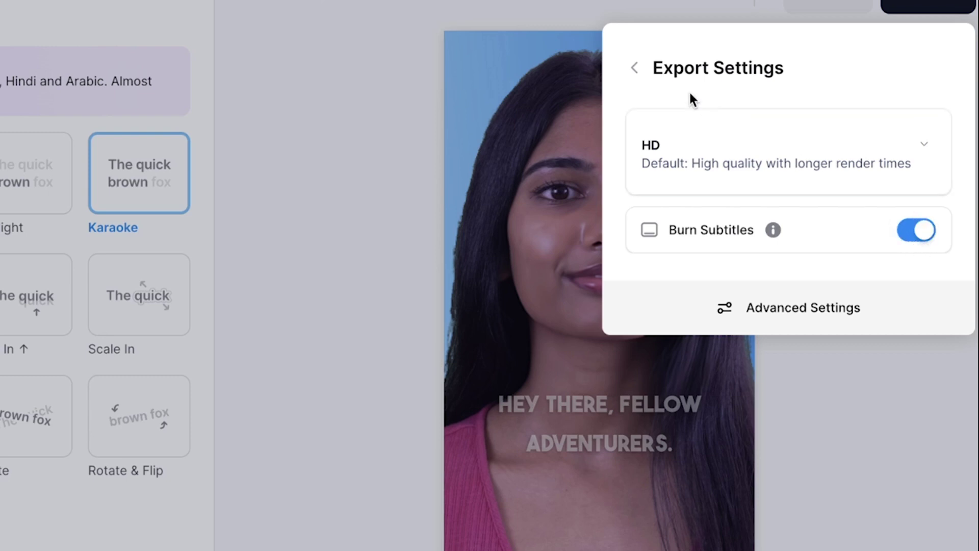
click(646, 79)
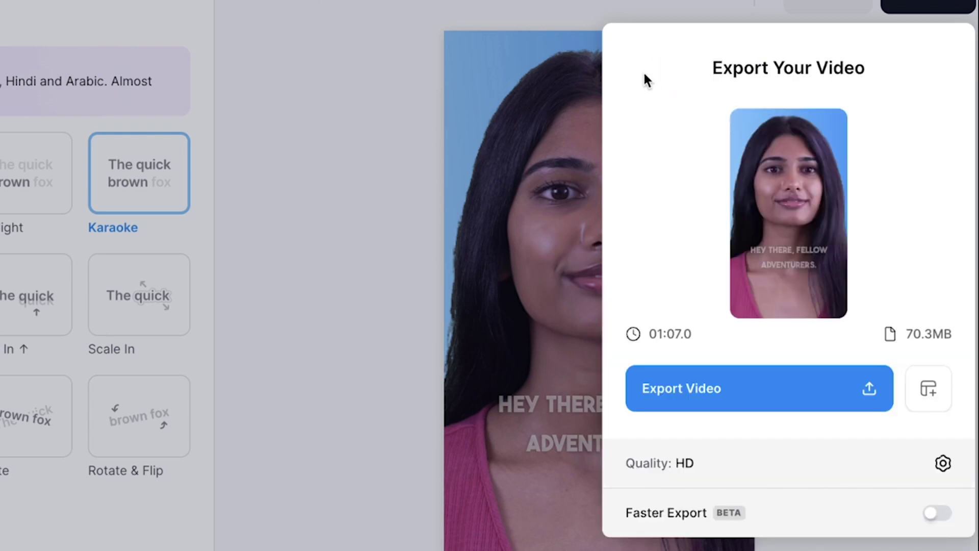
click(757, 389)
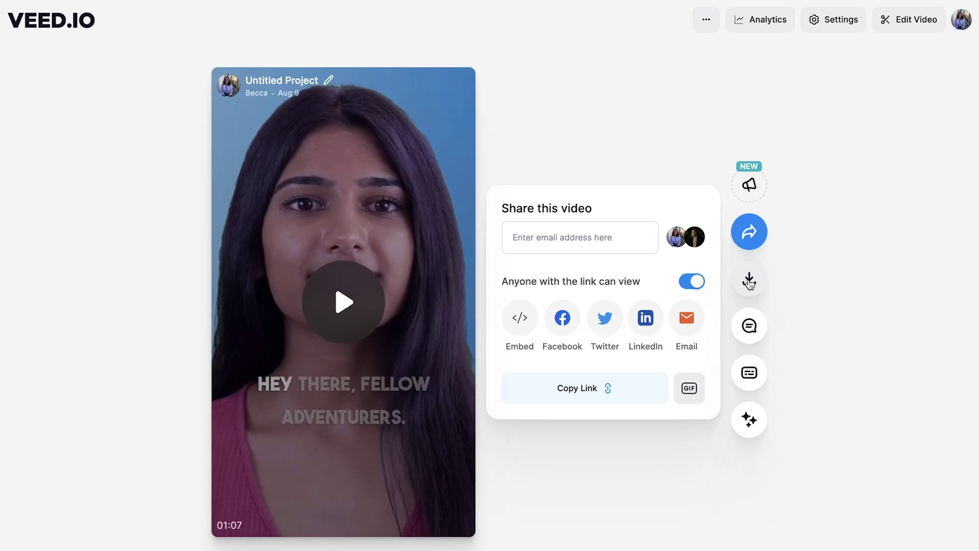